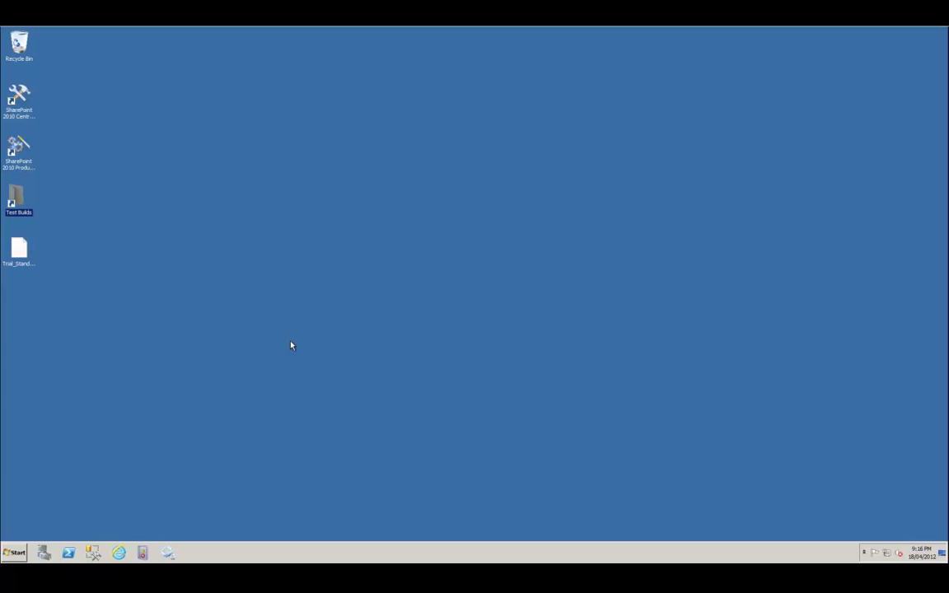
Launch NintexAnalytics2010-en-us.msi from the Downloads folder under Documents.
click(10, 553)
click(158, 376)
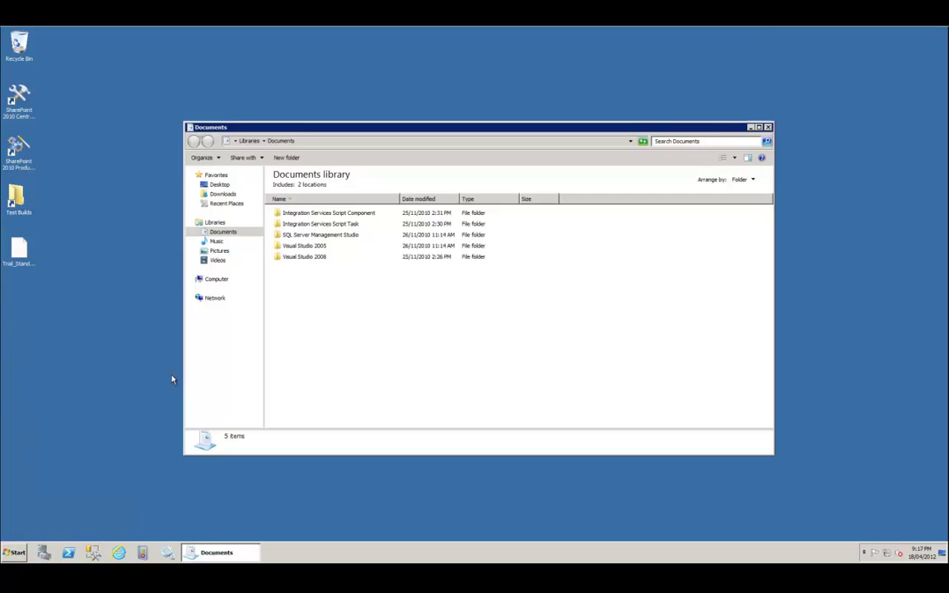
click(231, 195)
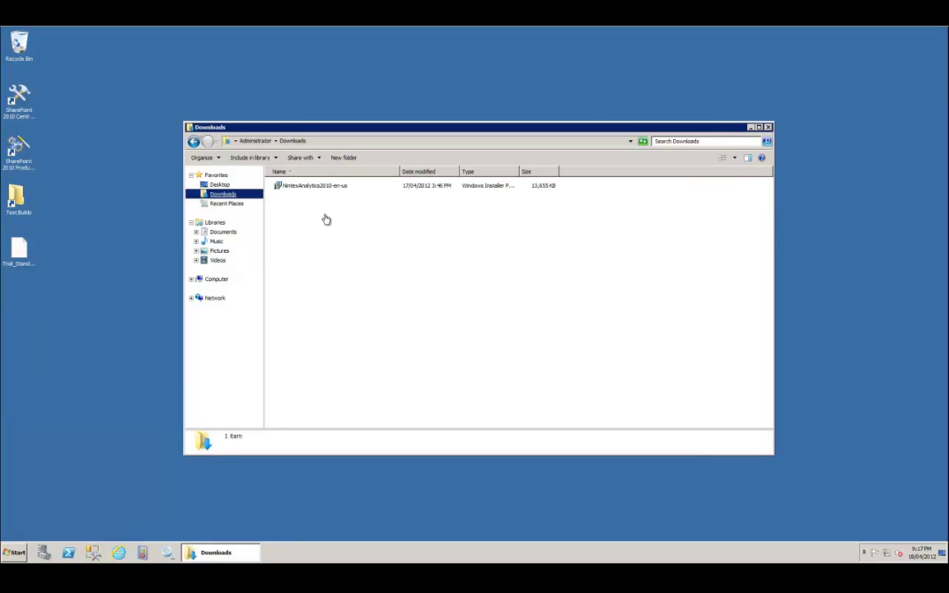
click(324, 189)
double_click(325, 189)
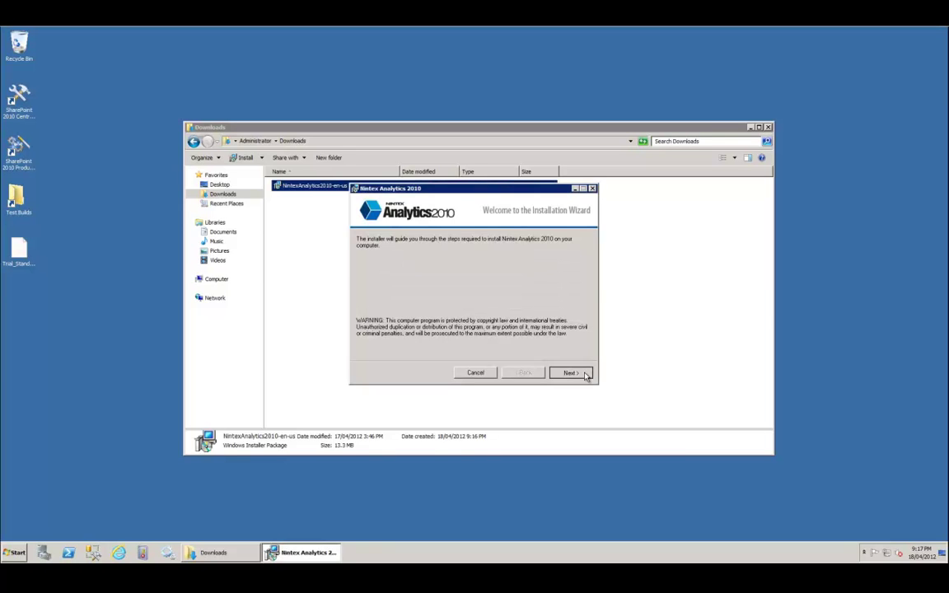
Accept the licence, keep the default folder, install Nintex Analytics 2010, then close the installer.
click(580, 374)
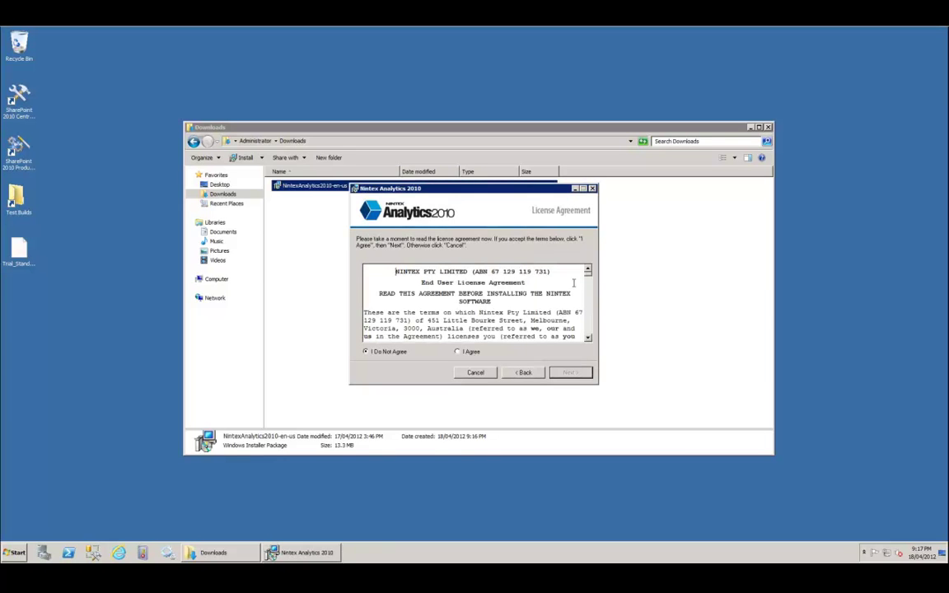
drag(589, 279, 588, 333)
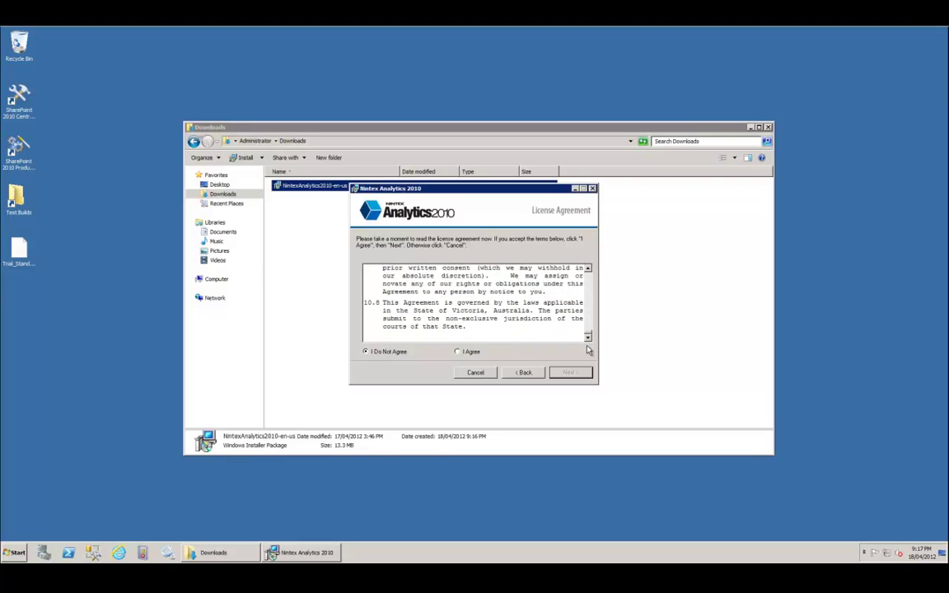
click(466, 352)
click(569, 373)
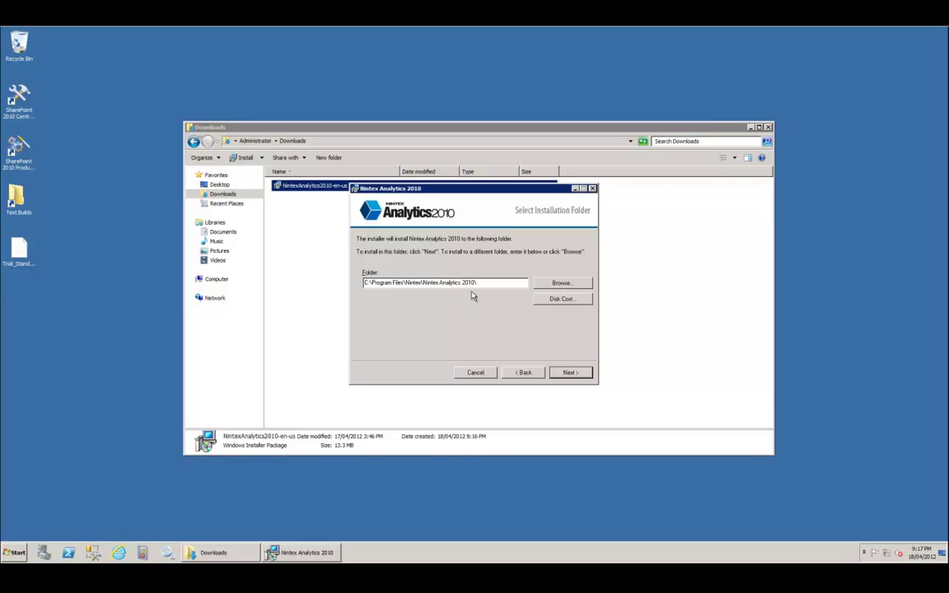
click(572, 373)
click(571, 373)
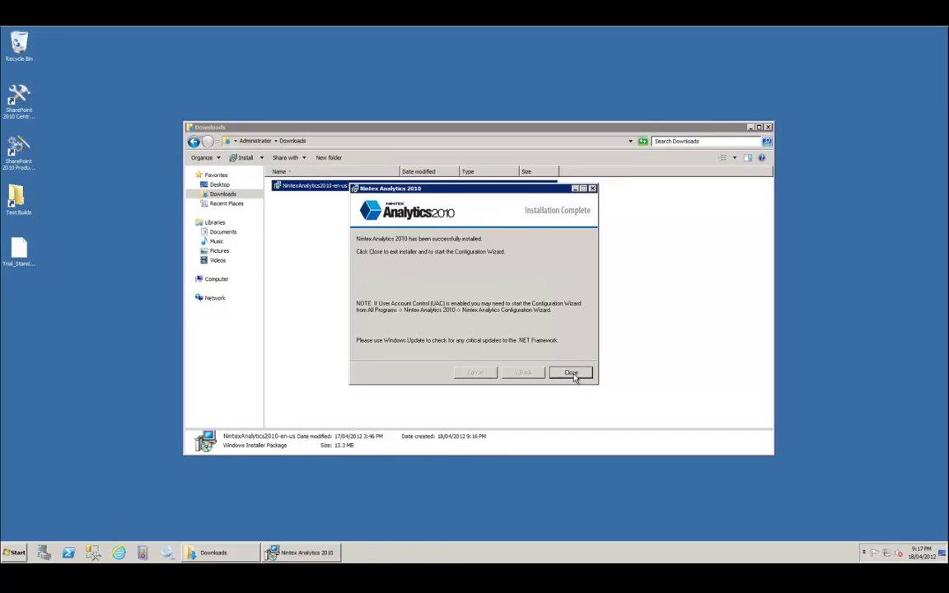
click(574, 376)
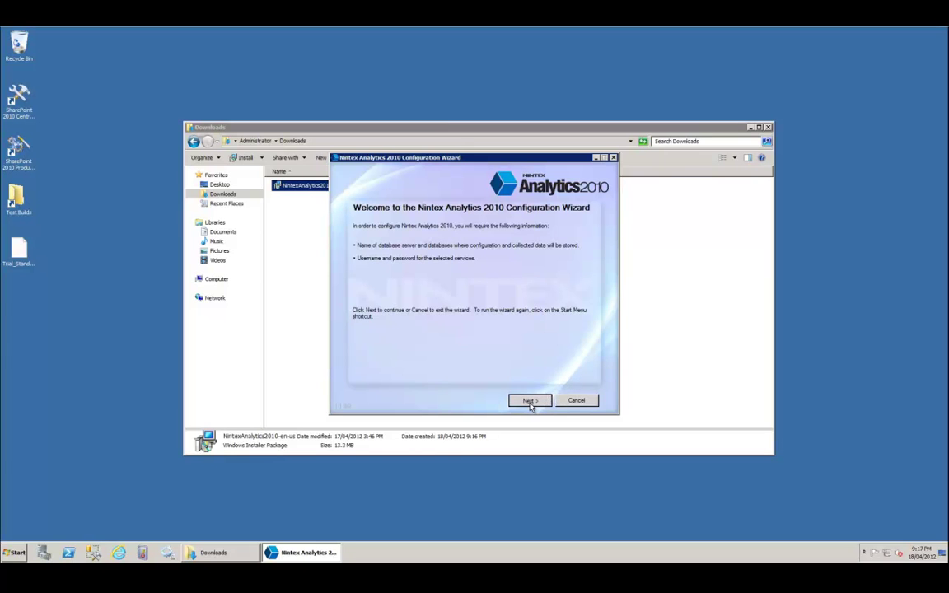
Approve restarting IIS, Nintex Analytics Services and SharePoint Timer Service to reach the License page.
click(531, 402)
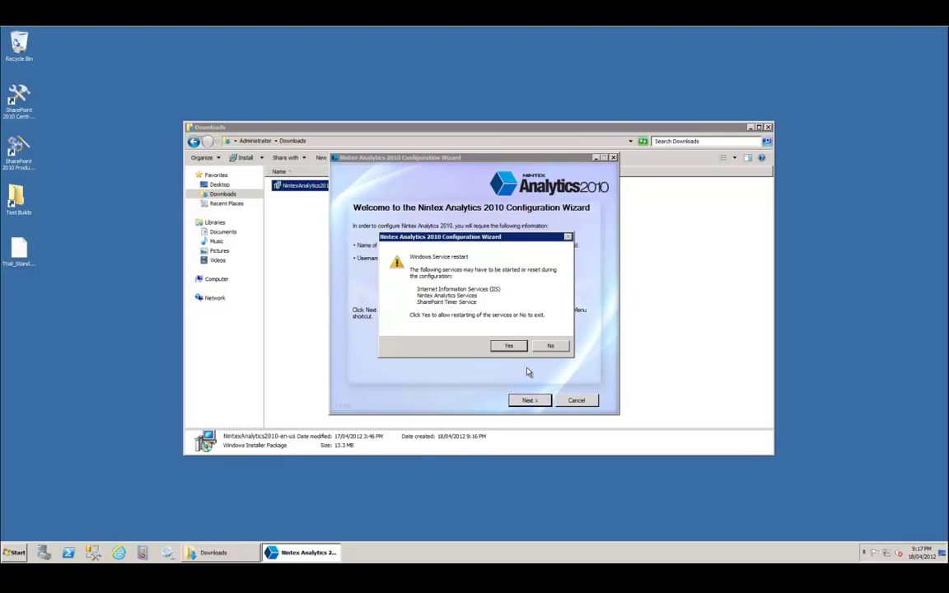
click(506, 347)
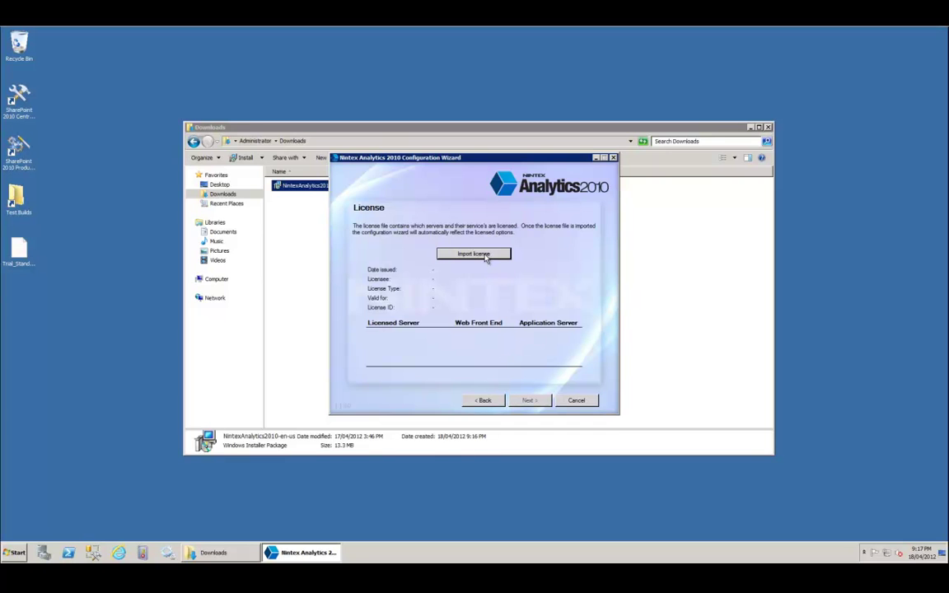
Import the Trial_Standard_NA2010.nlf licence file from the Desktop.
click(486, 255)
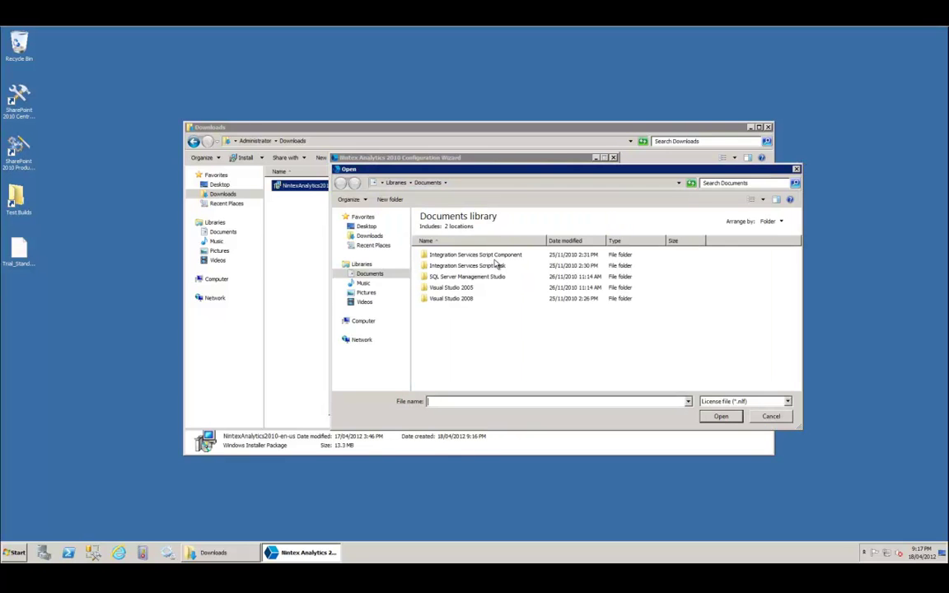
click(367, 226)
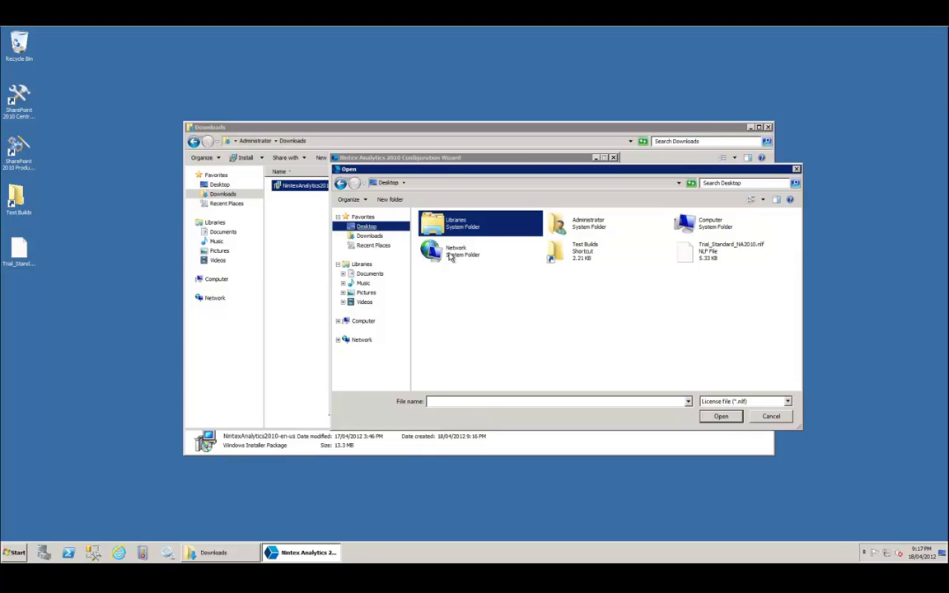
click(706, 262)
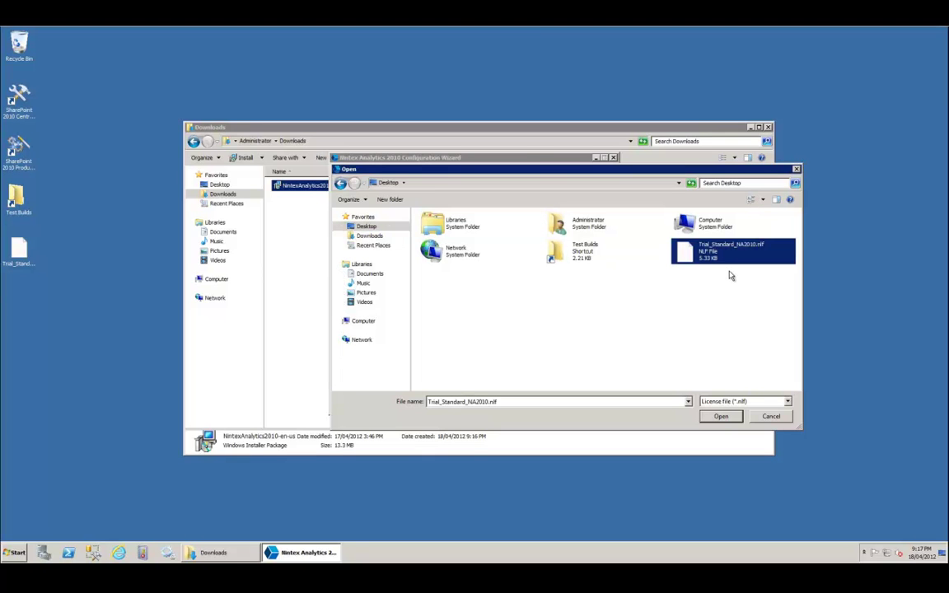
click(721, 417)
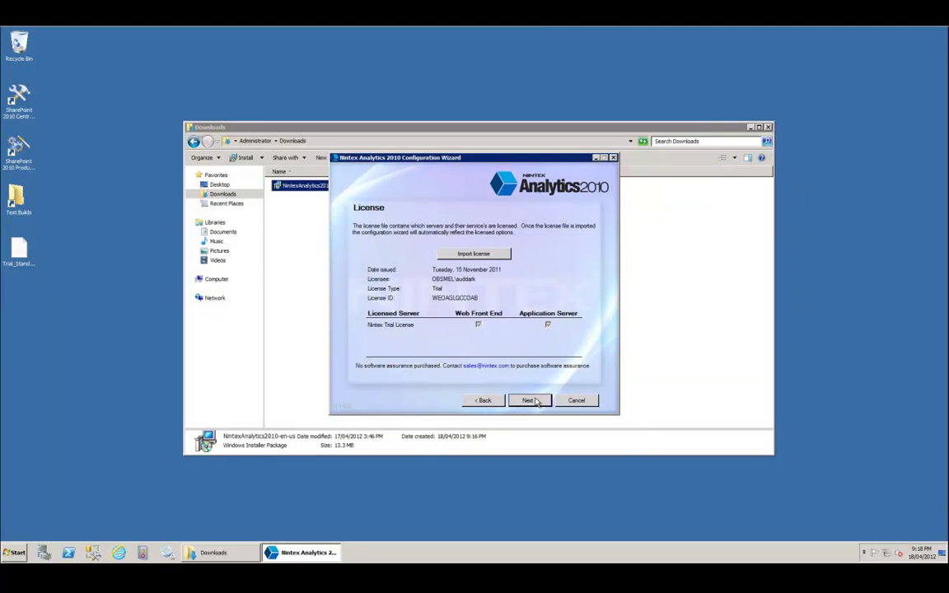
Select the domain administrator as the Managed Service Account and continue.
click(537, 401)
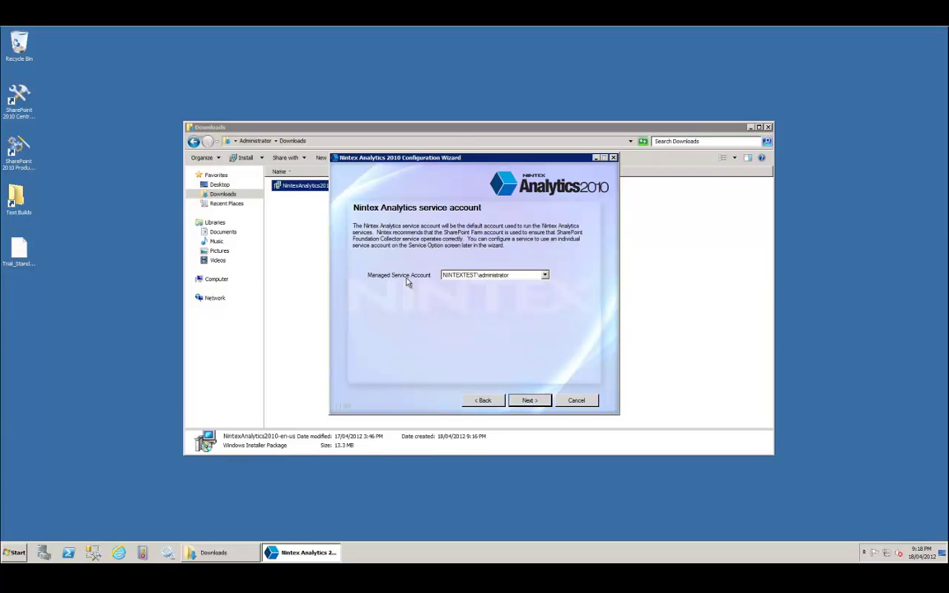
click(544, 275)
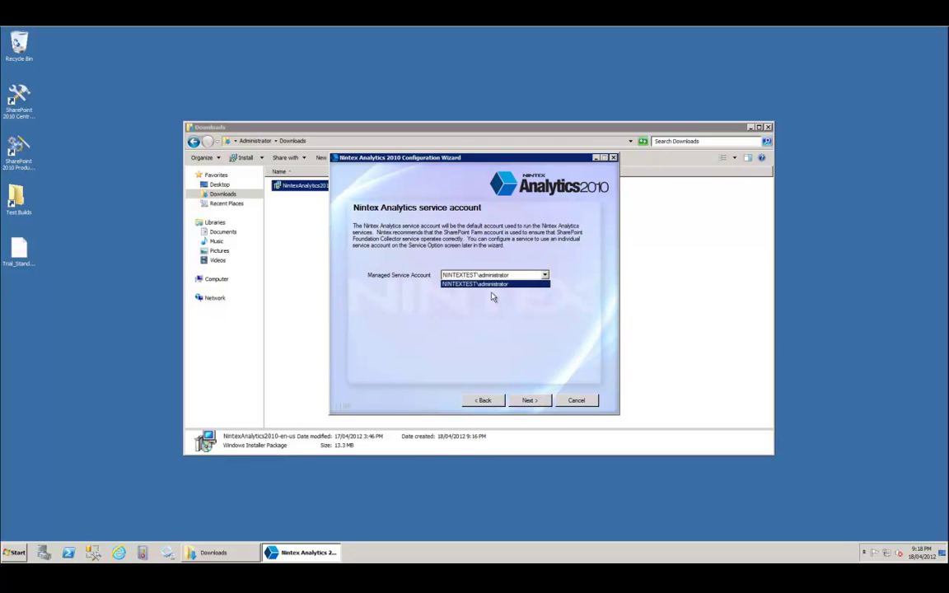
click(536, 314)
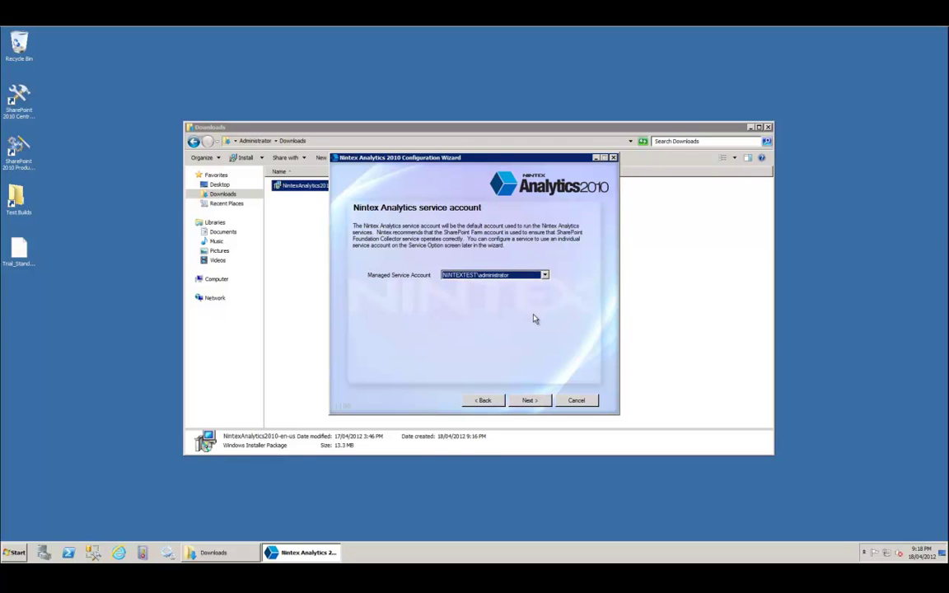
click(530, 401)
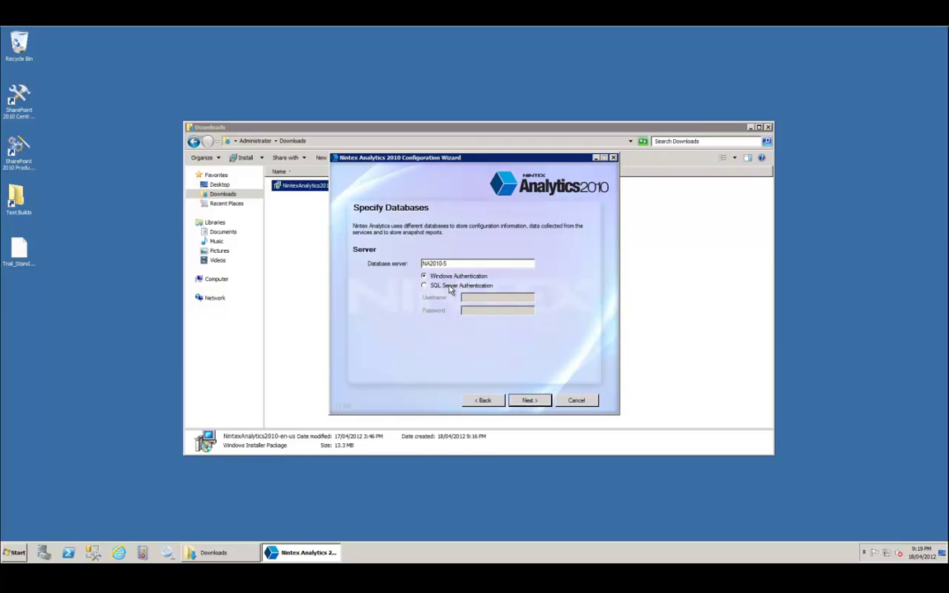
Keep Windows Authentication for database server NA2010-5 and continue to Report Center Settings.
click(450, 288)
click(453, 278)
click(528, 401)
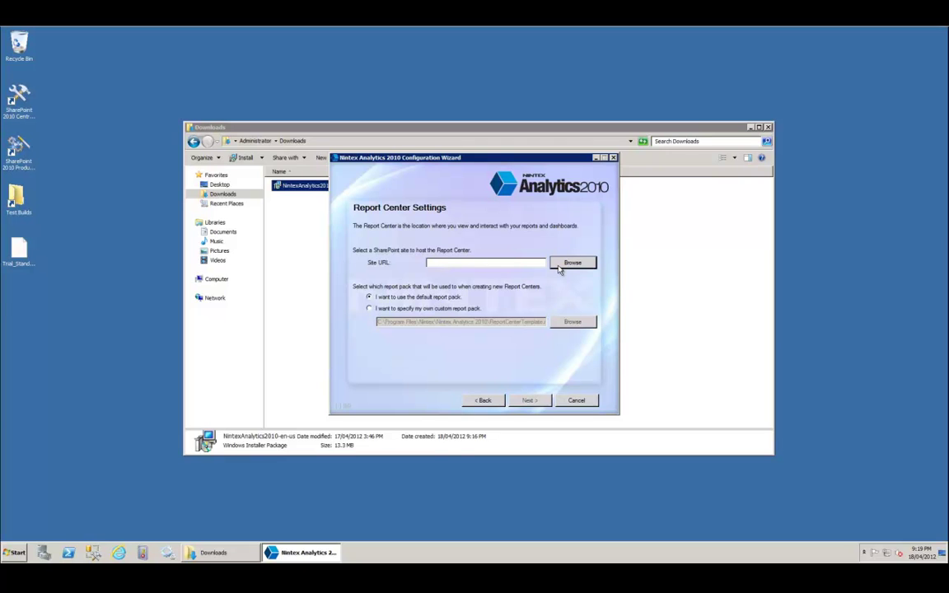
click(558, 265)
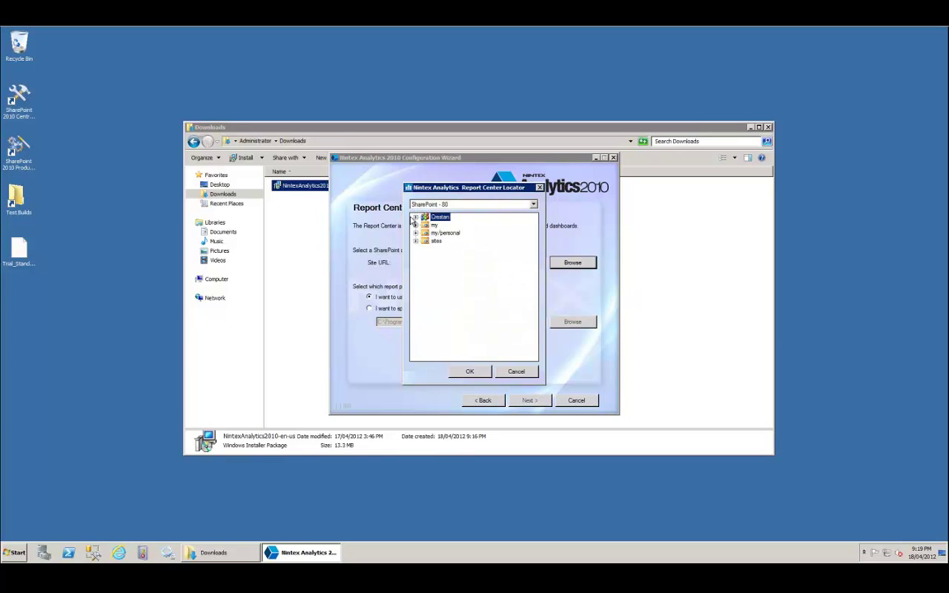
click(416, 216)
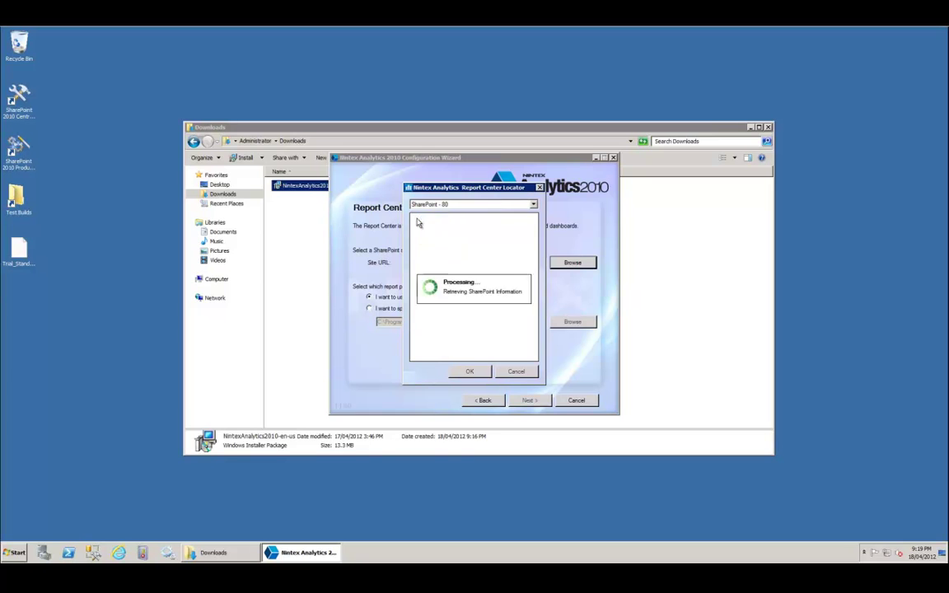
click(470, 371)
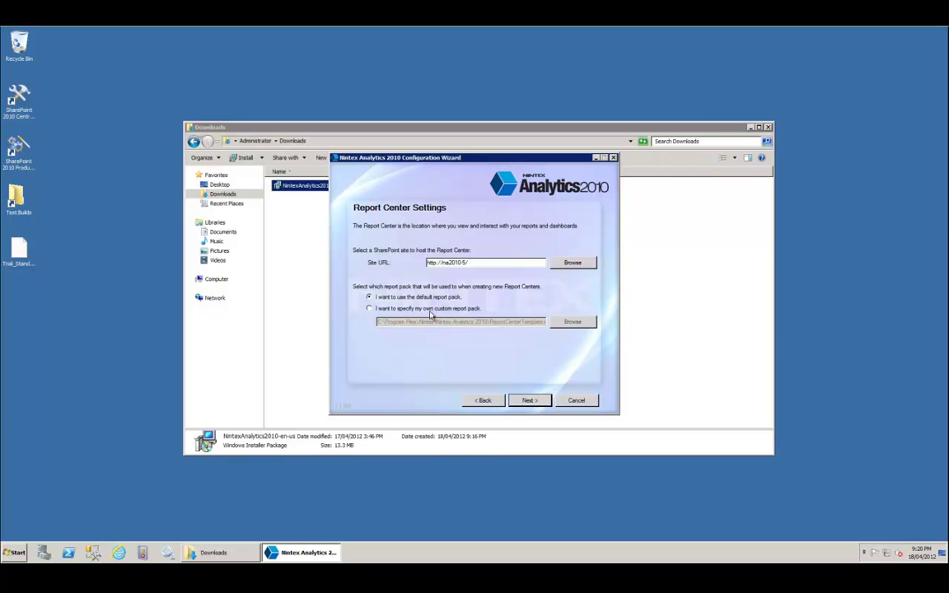
Abandon choosing a custom report pack file and revert to the default report pack.
click(430, 312)
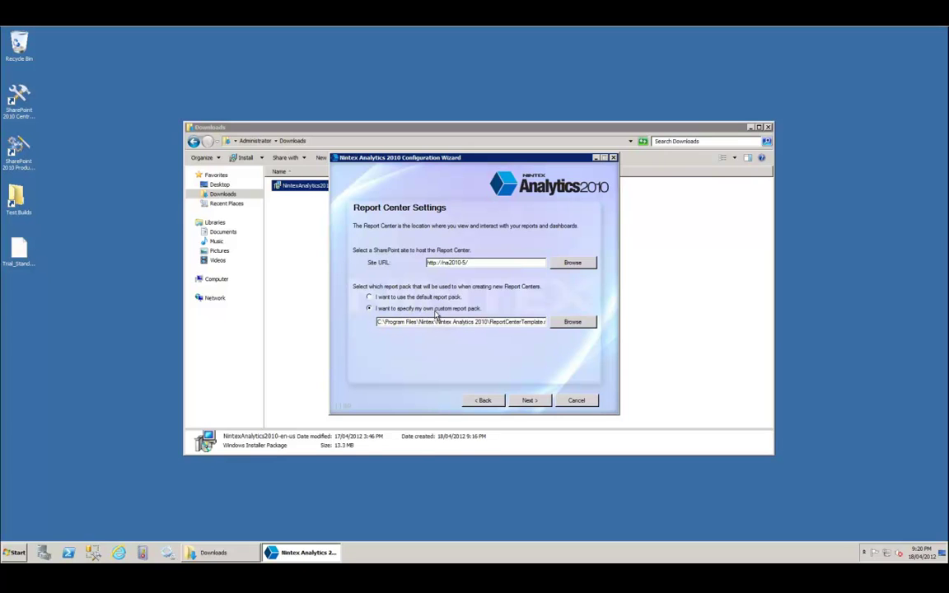
click(571, 321)
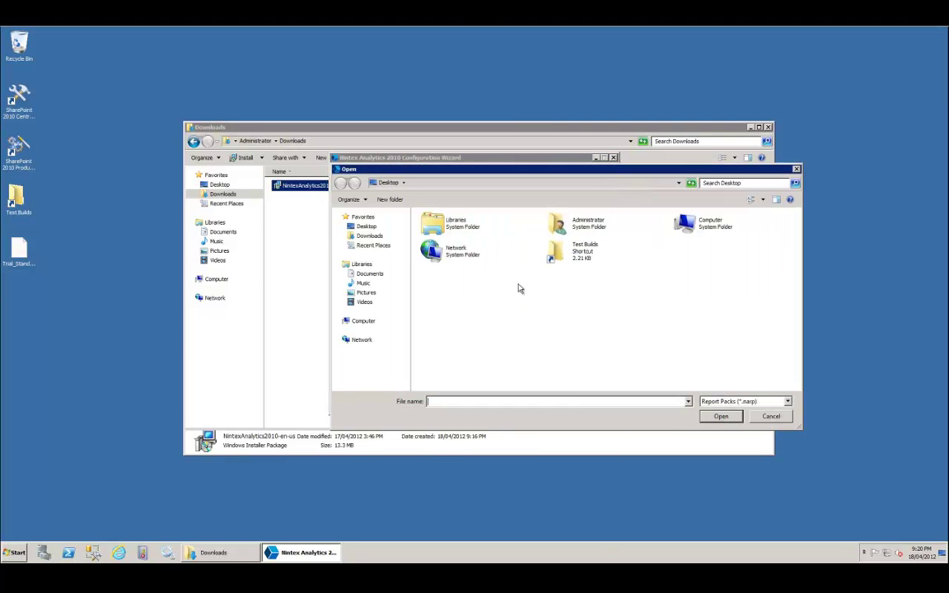
click(770, 417)
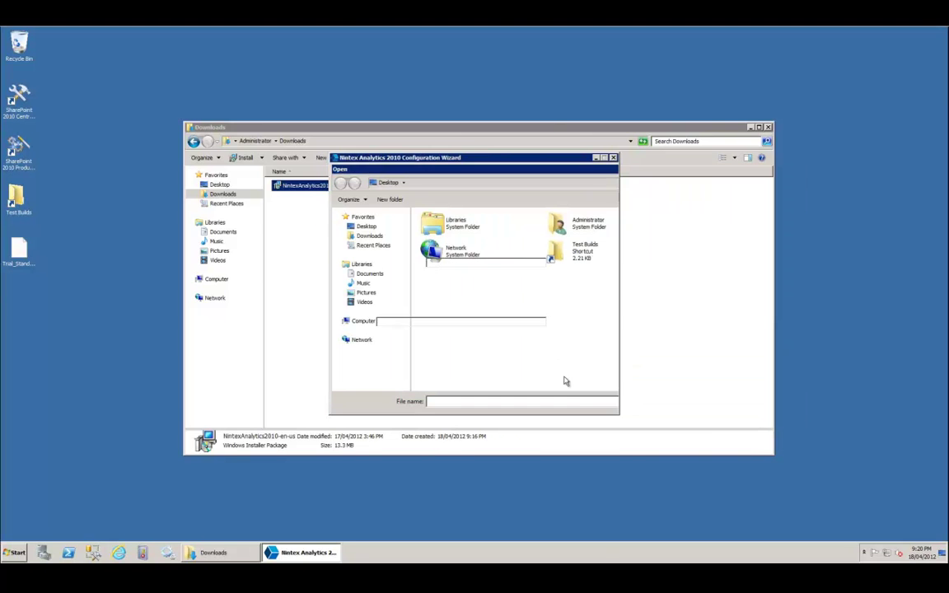
click(442, 299)
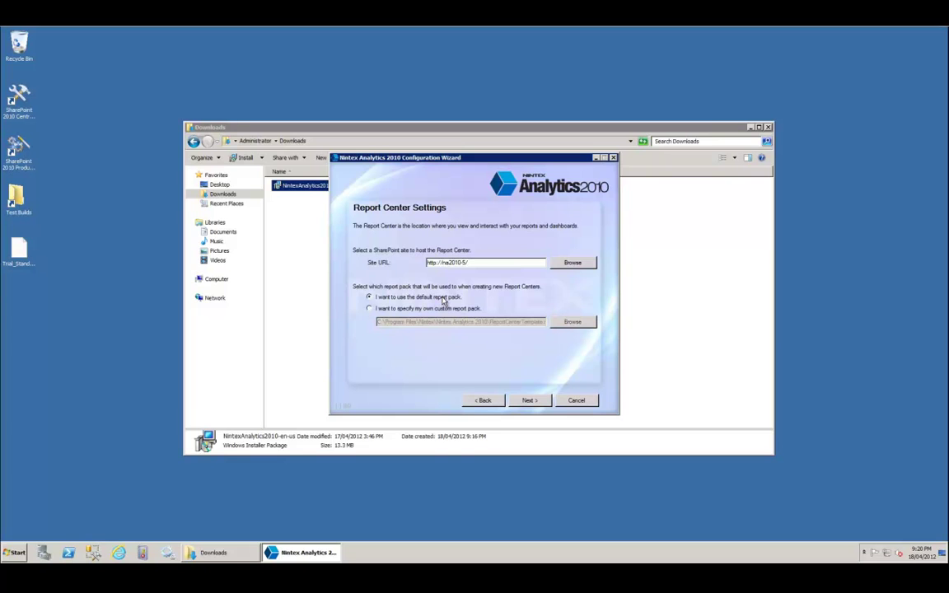
Review Active Directory, Data Management, Performance and SharePoint Foundation collector services, keeping all four checked.
click(531, 400)
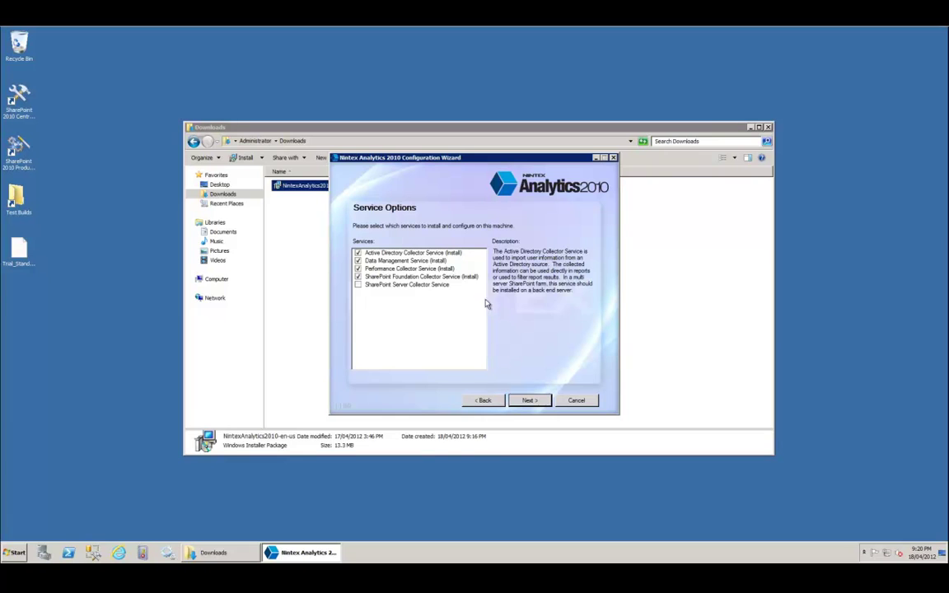
click(438, 255)
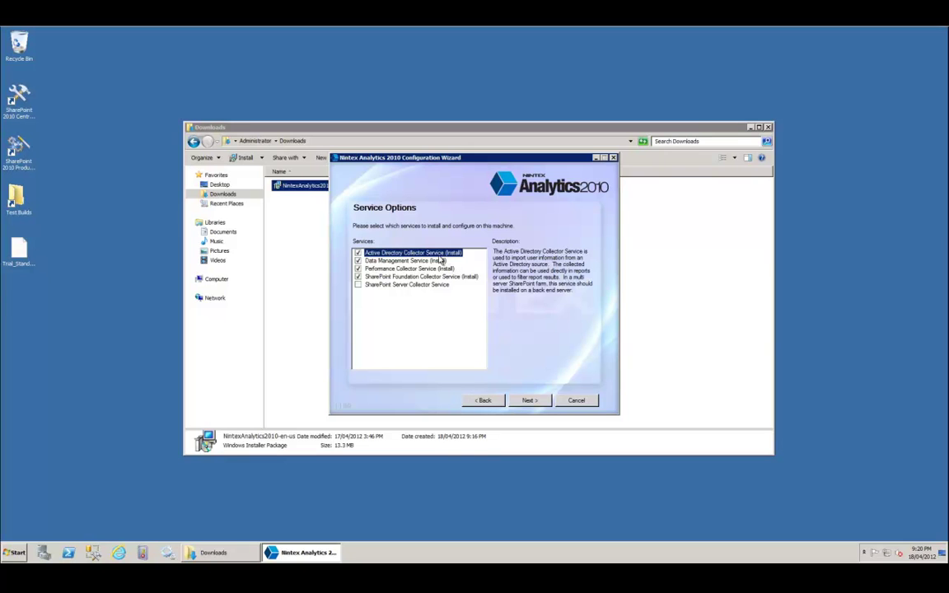
click(430, 261)
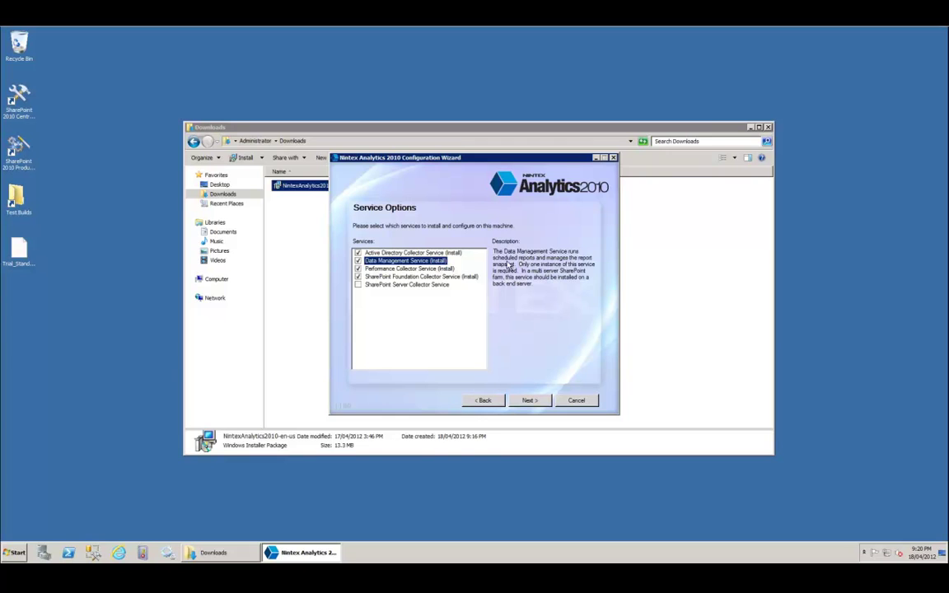
click(428, 271)
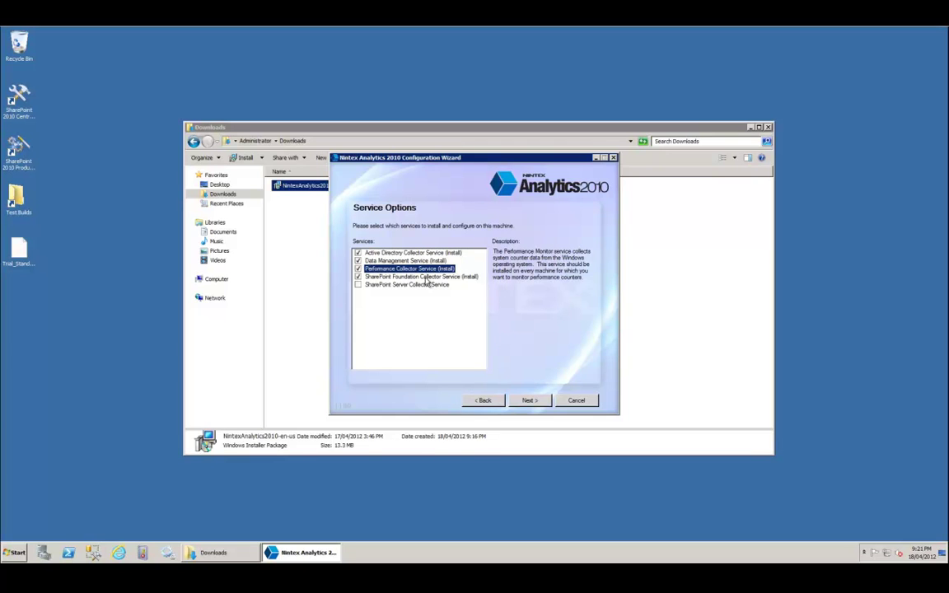
click(426, 278)
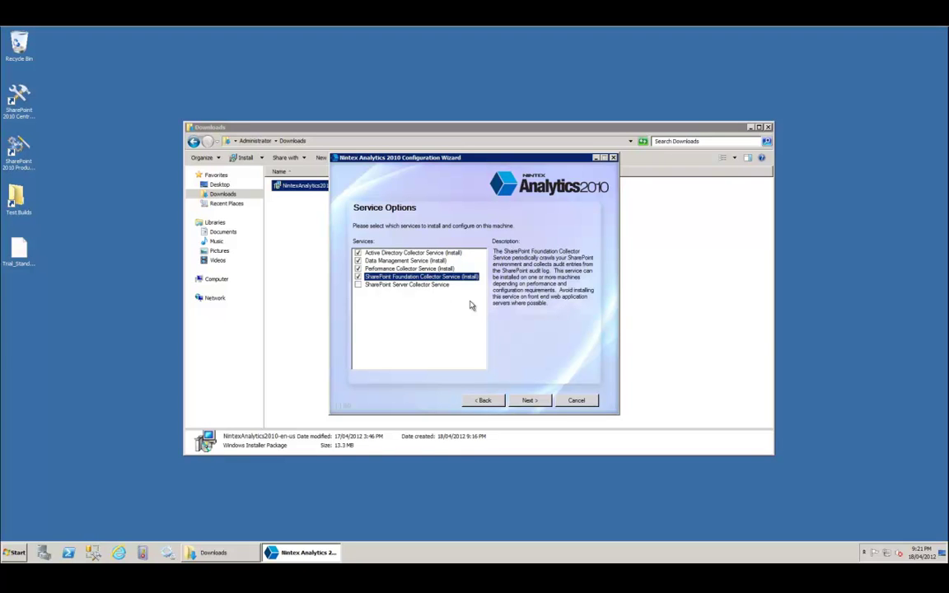
click(531, 403)
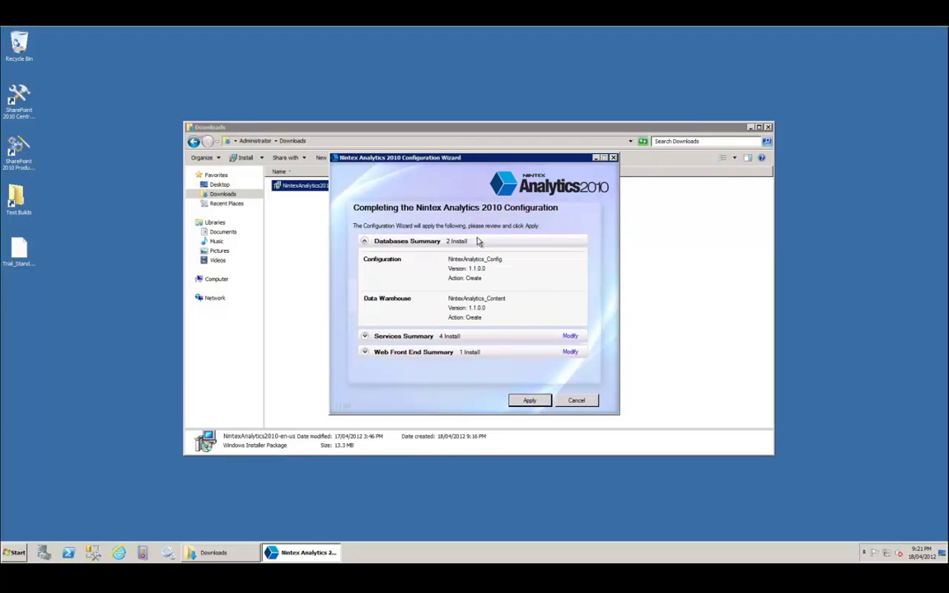
Review the Databases, Services and Web Front End summaries, then apply the configuration.
click(364, 243)
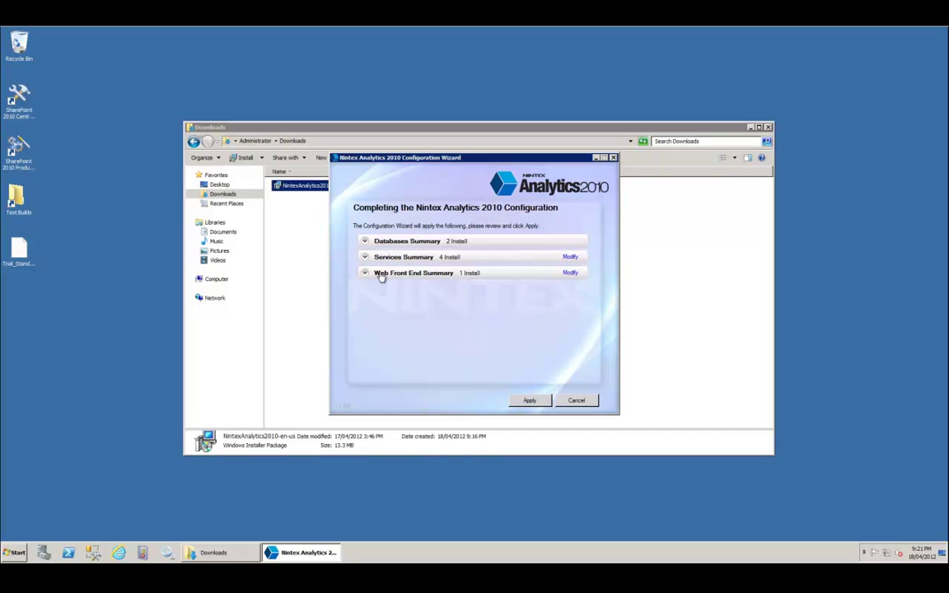
click(368, 274)
click(365, 256)
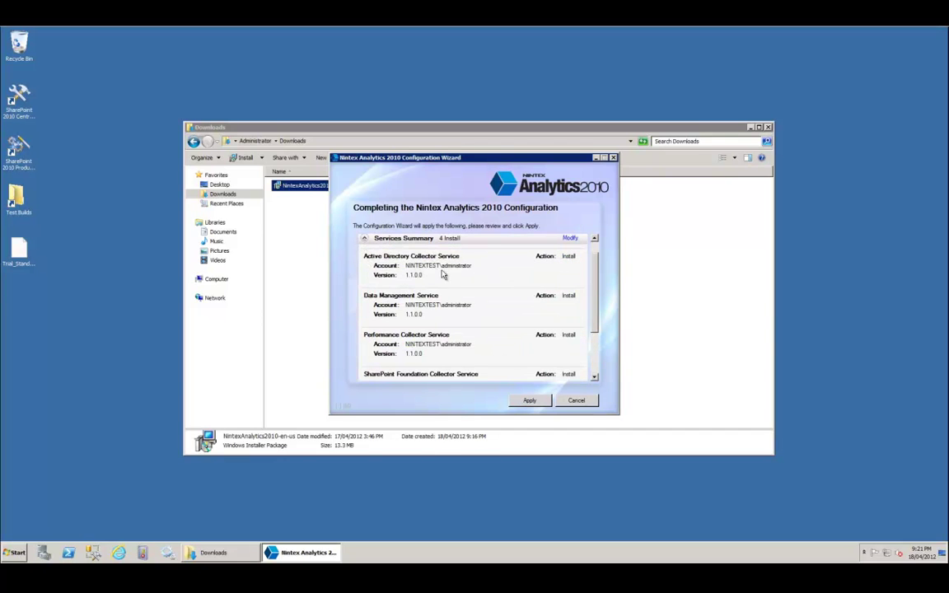
scroll(495, 265, up, 1)
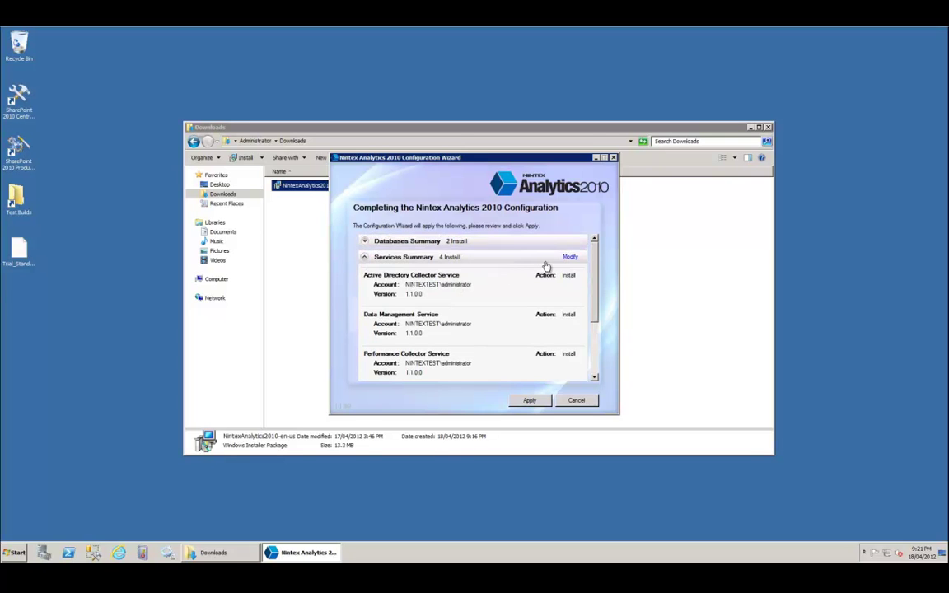
click(366, 241)
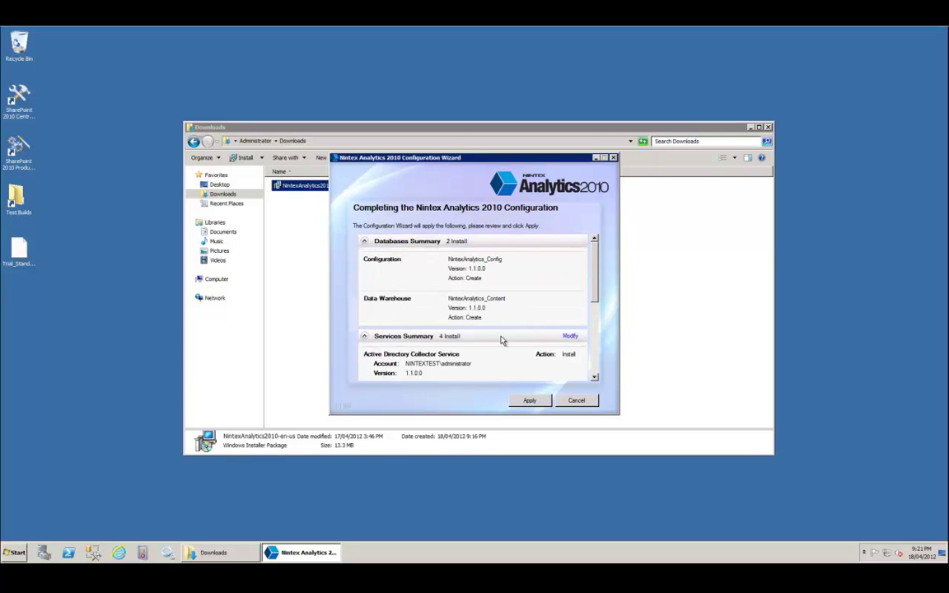
click(529, 401)
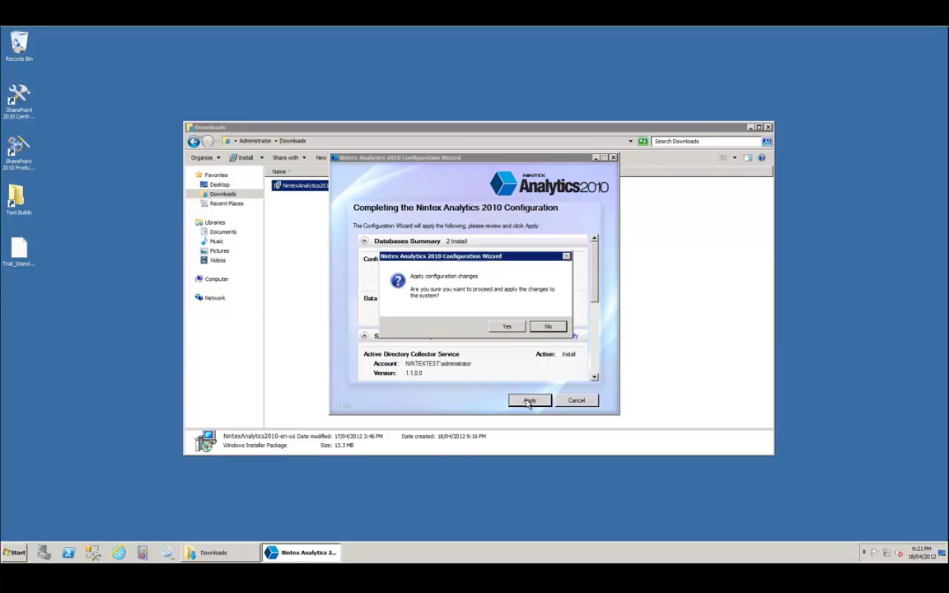
Confirm applying the configuration changes and let the wizard run to Configuration Successful.
click(507, 327)
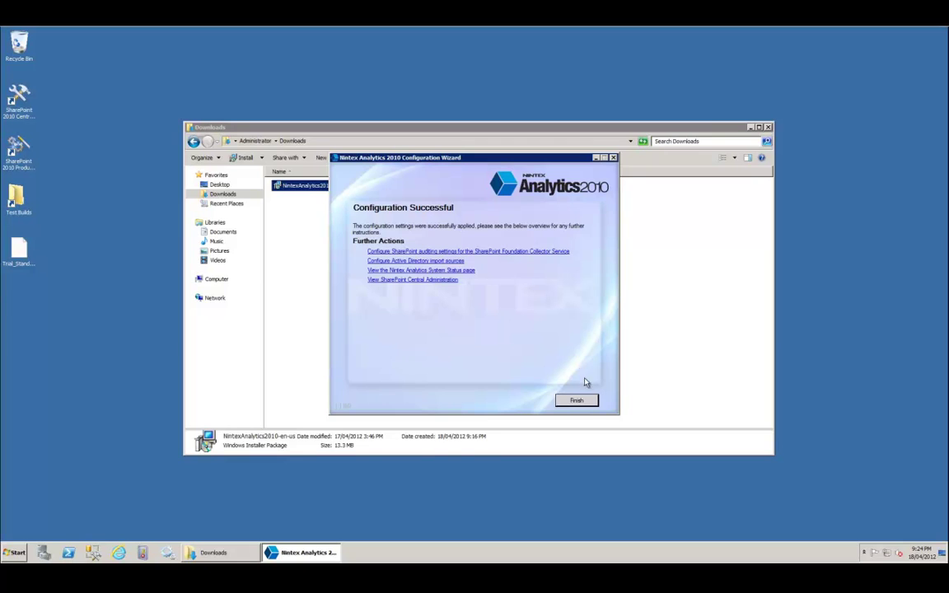
Finish the Nintex Analytics wizard and minimize the Downloads window.
click(581, 402)
click(751, 127)
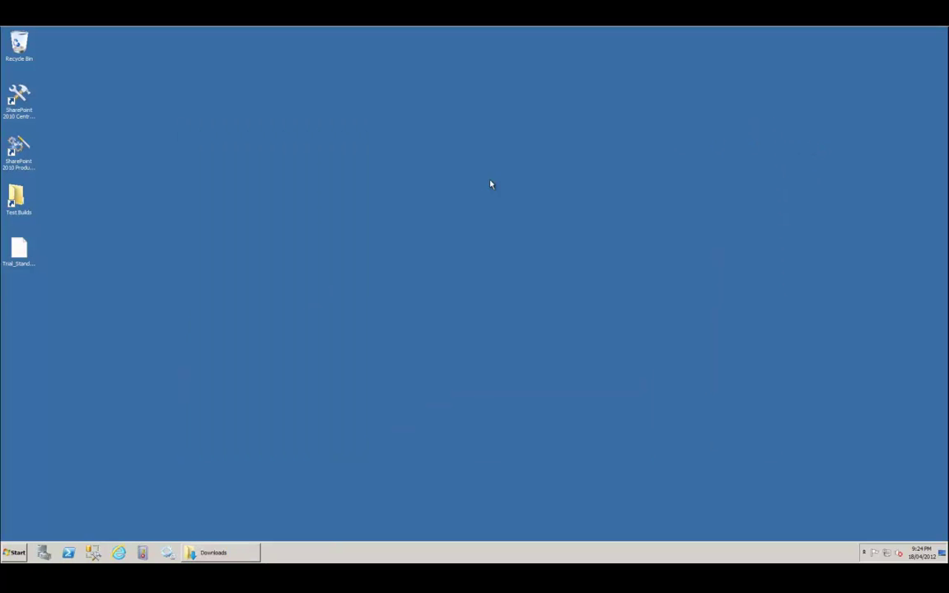
Launch Internet Explorer, sign in with the account password, and load the Crestan site and Central Administration.
click(118, 553)
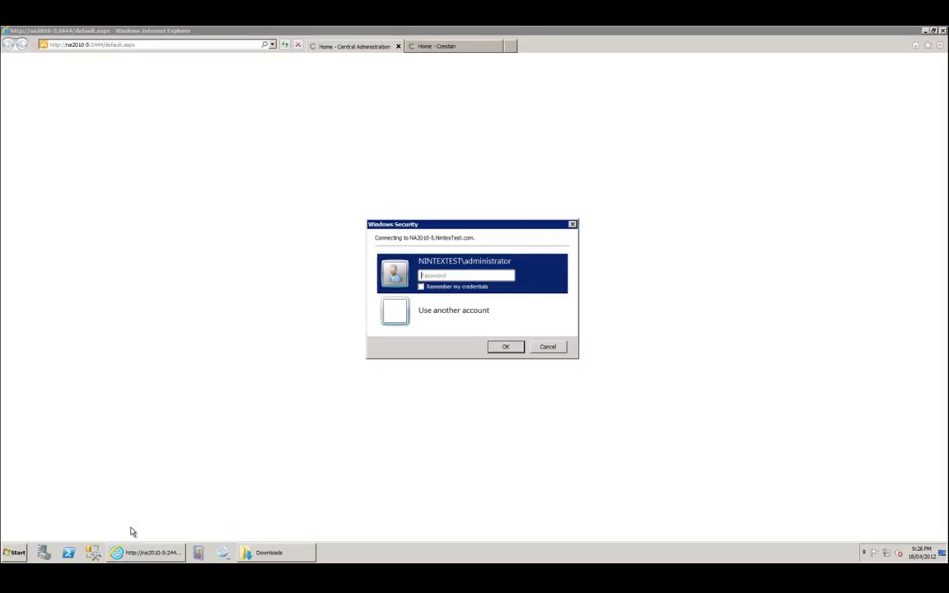
text(******)
key(Return)
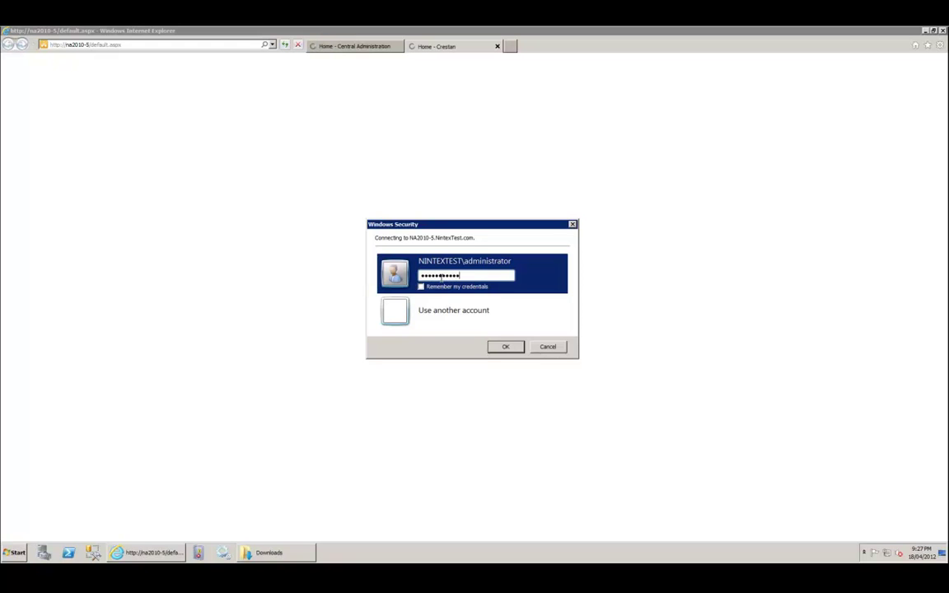
key(Return)
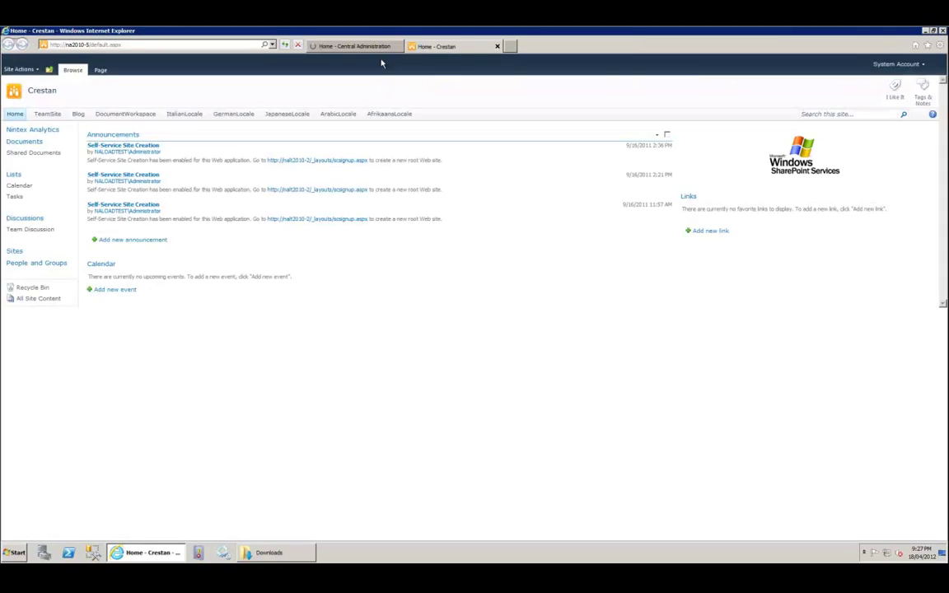
click(374, 48)
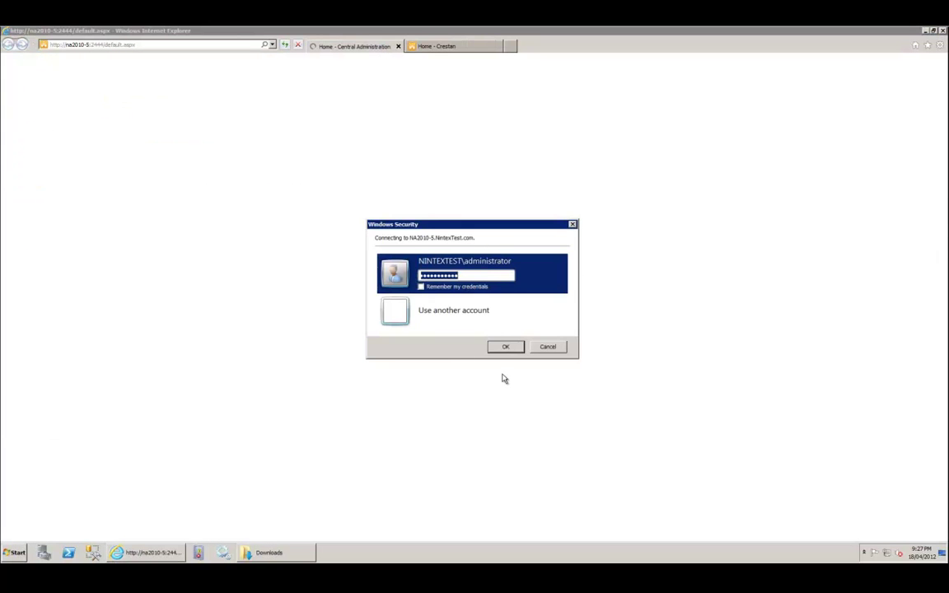
text(pass@w)
key(Return)
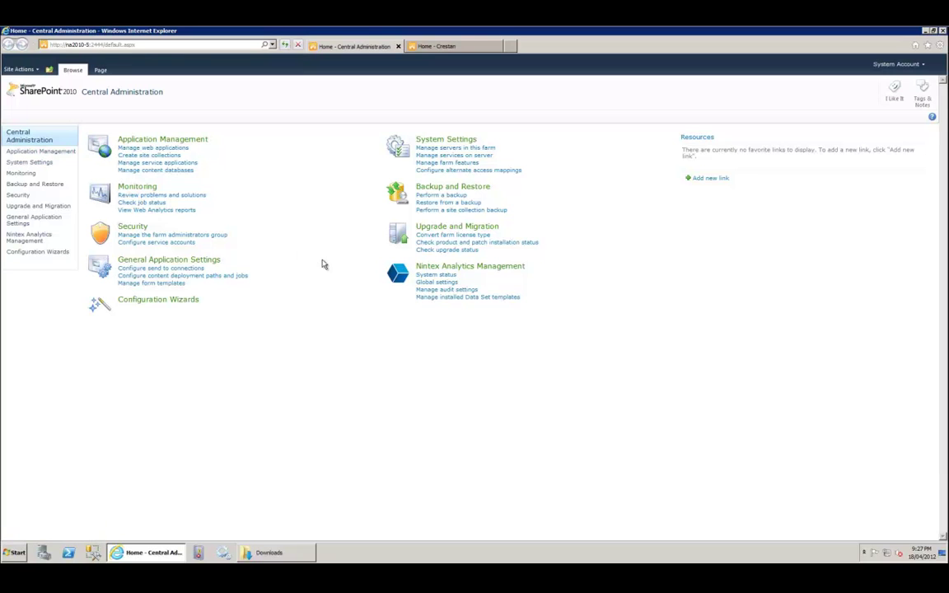
Open Nintex Analytics Management, check the Crestan site for Nintex Analytics, then return to Management.
click(484, 268)
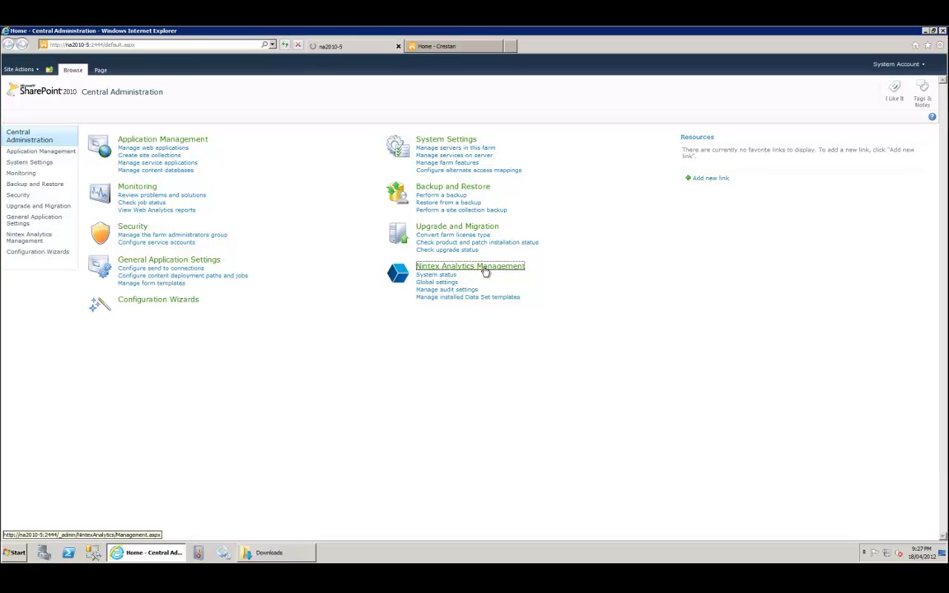
click(449, 49)
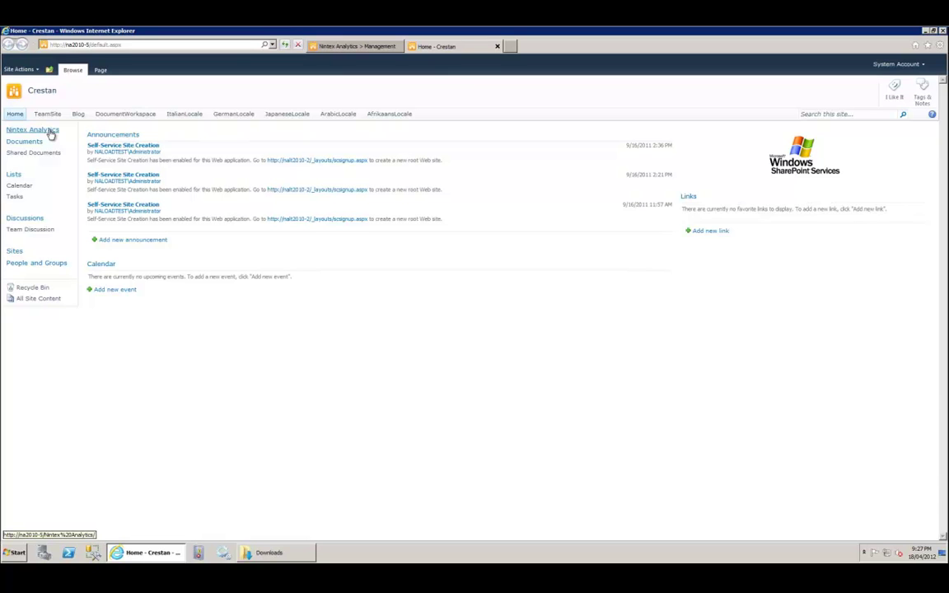
click(333, 48)
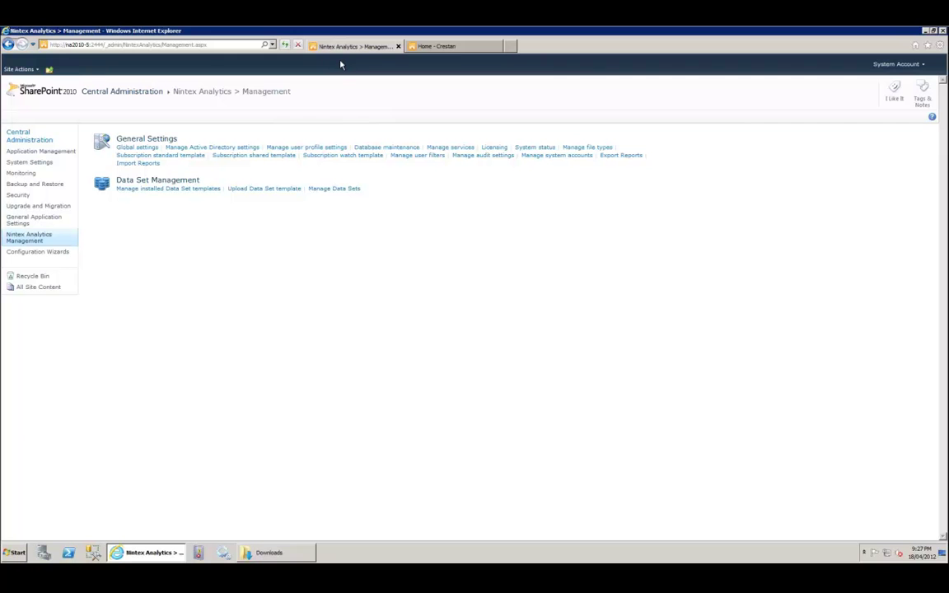